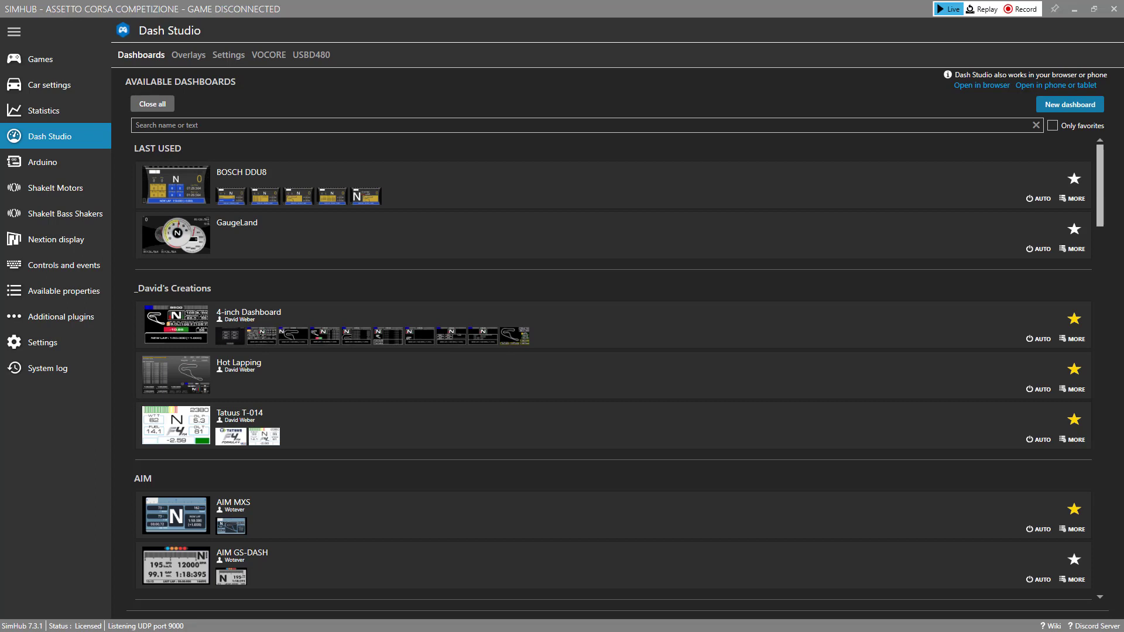
- Check the general settings' theme choices, keep BaseDark, and return to the dashboards list
left_click(50, 345)
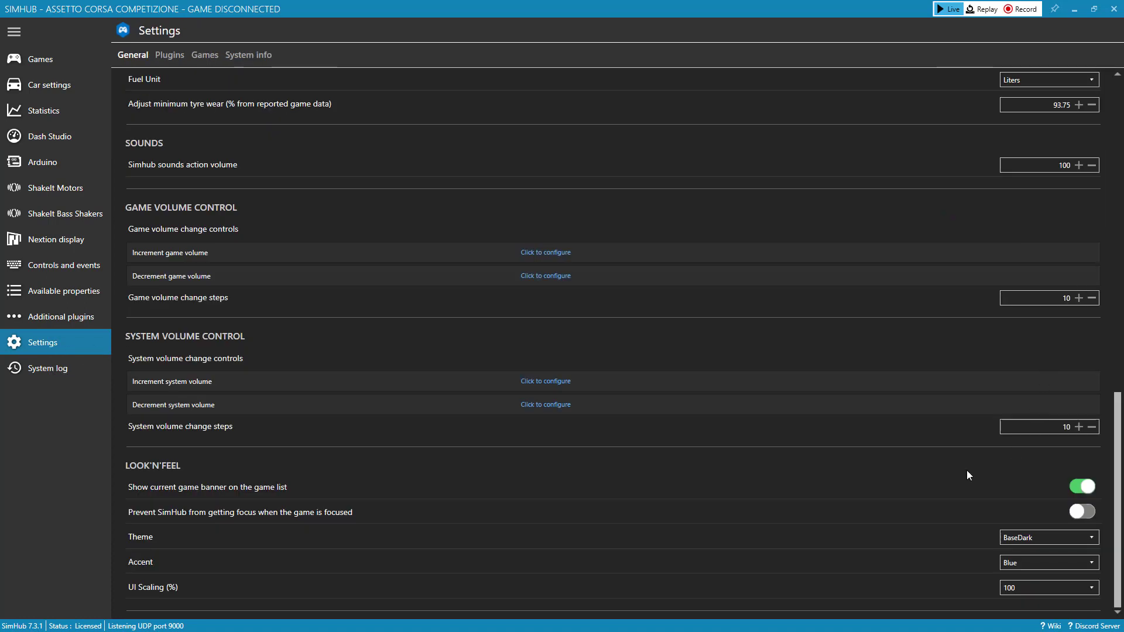
left_click(1091, 538)
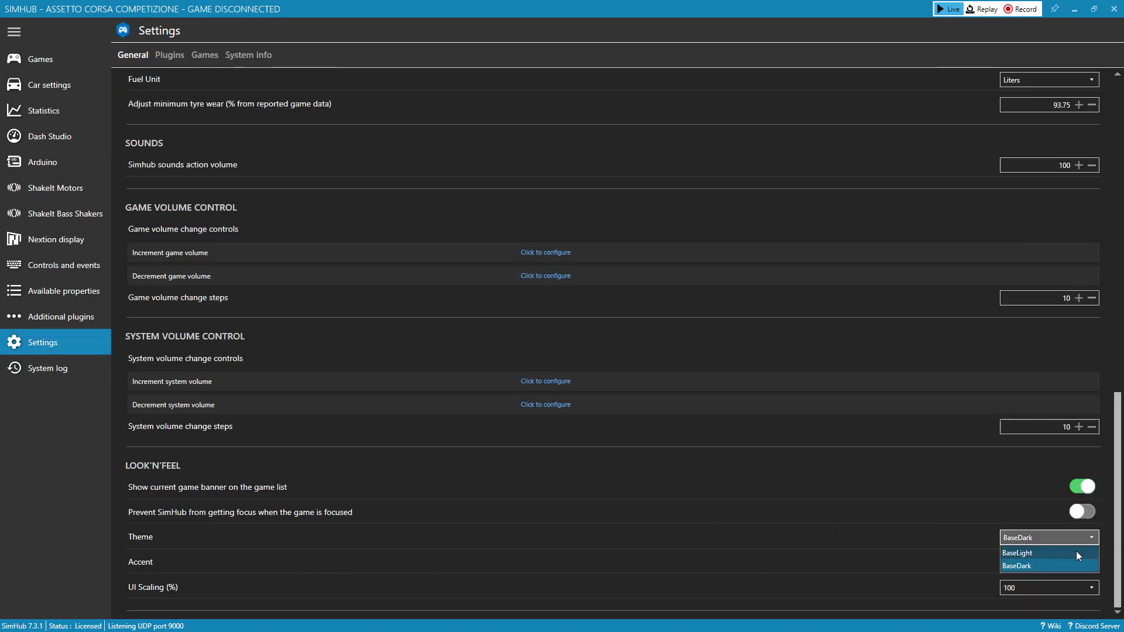
left_click(1091, 538)
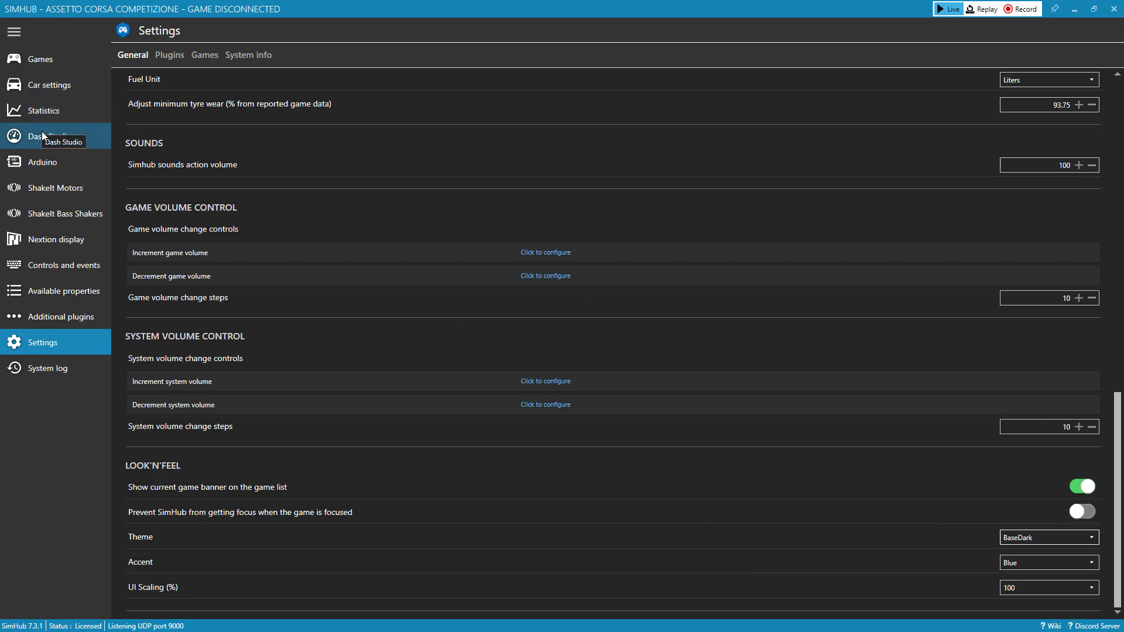
left_click(58, 140)
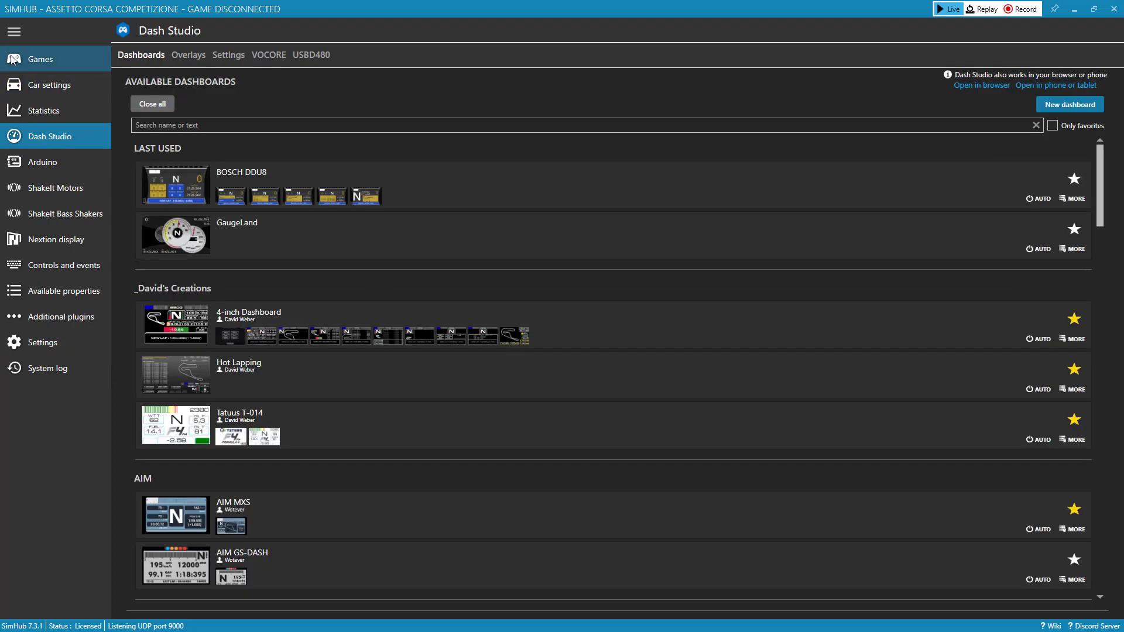
- Collapse the side navigation to icons, then expand it back to show labels
left_click(14, 34)
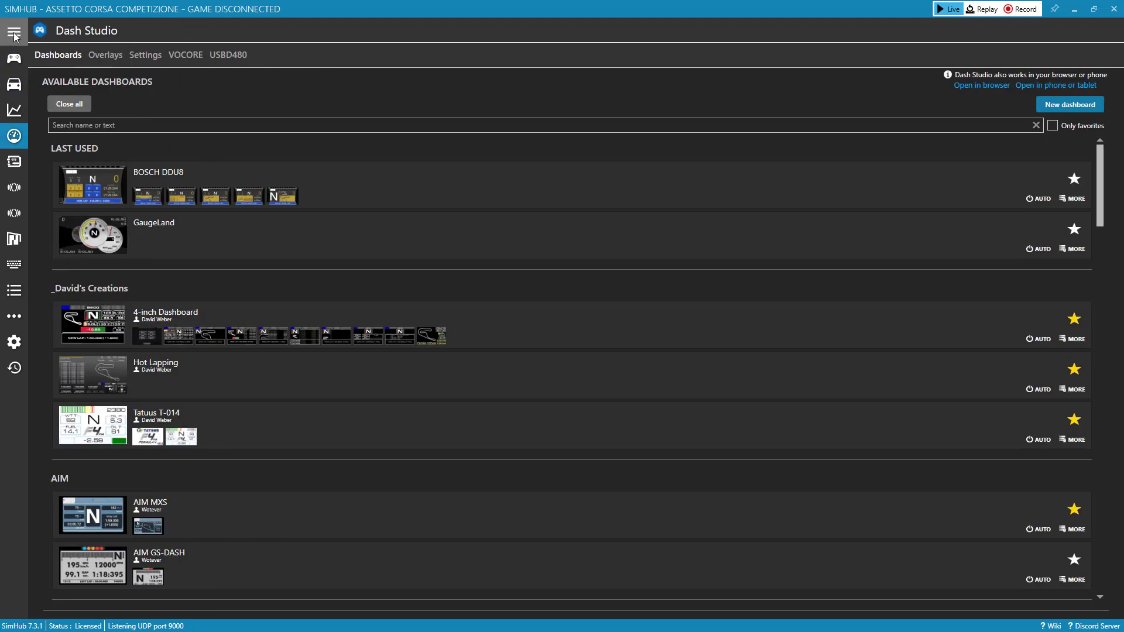
left_click(14, 34)
left_click(14, 34)
left_click(14, 34)
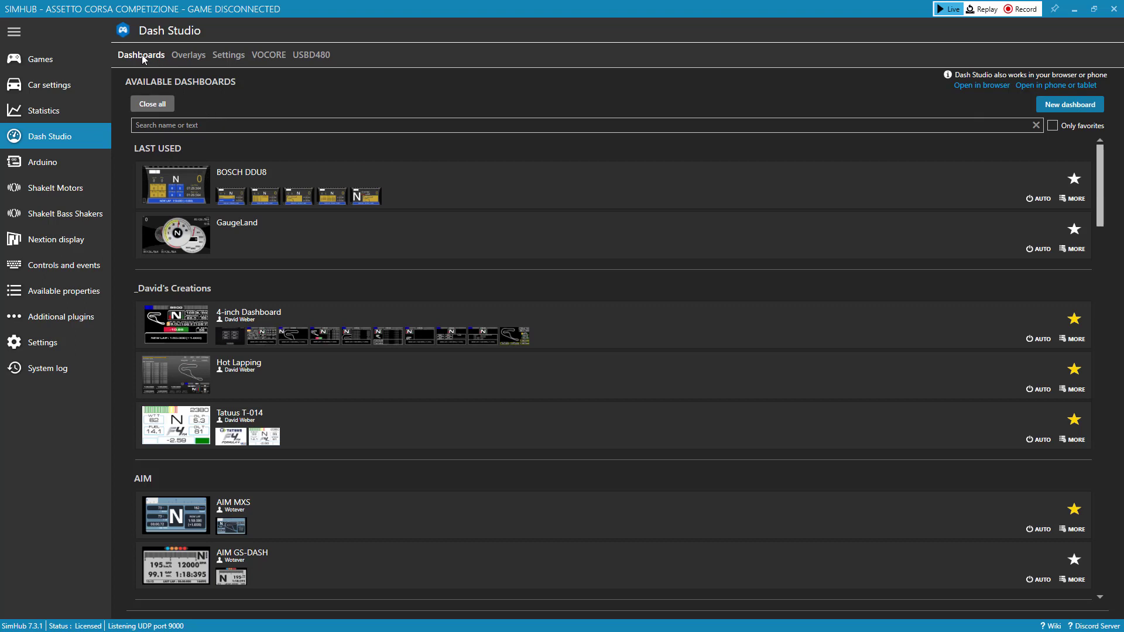
- Scroll through the Dash Studio dashboards list and back to the top
mouse_move(1104, 186)
left_mouse_down()
mouse_move(1103, 225)
mouse_move(1100, 168)
left_mouse_up()
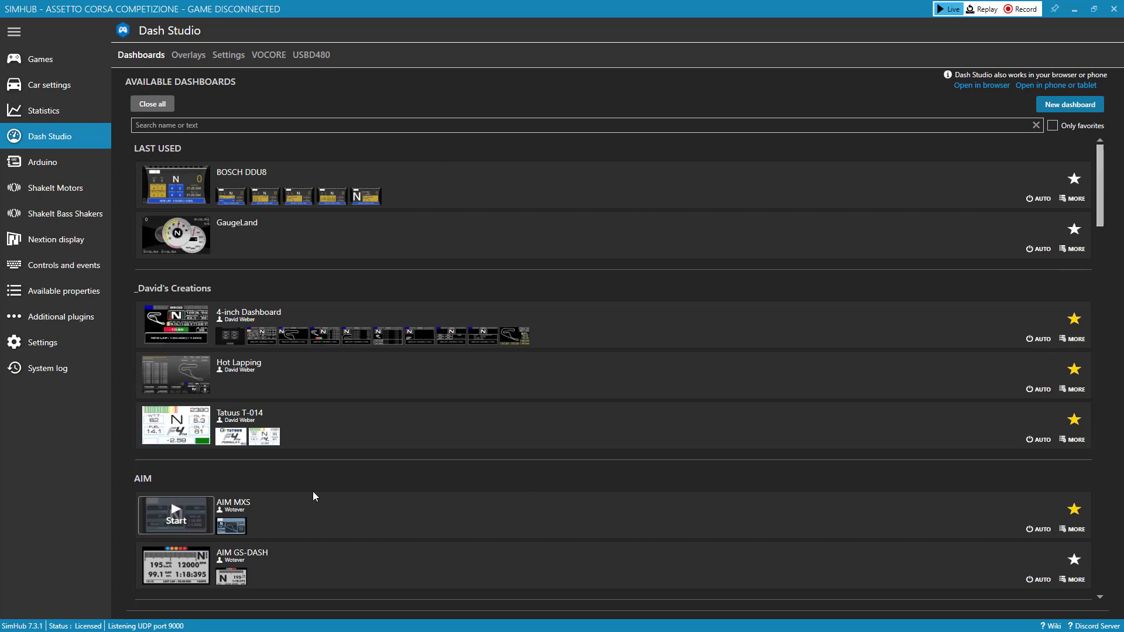
scroll(313, 491, "down", 3)
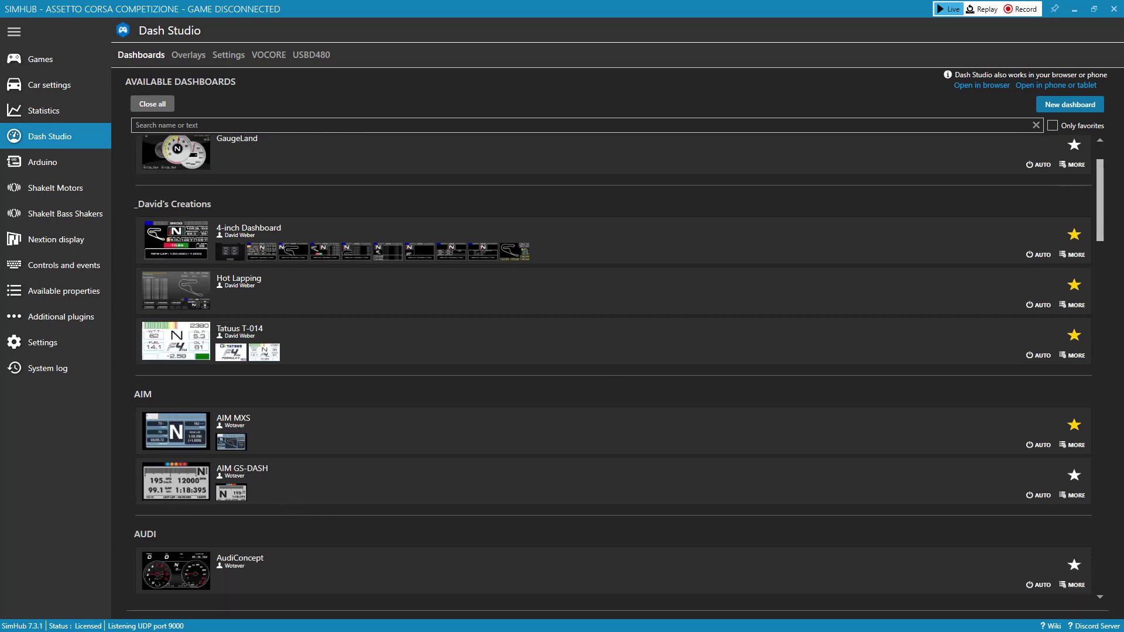
left_click_drag(1101, 218, 1114, 158)
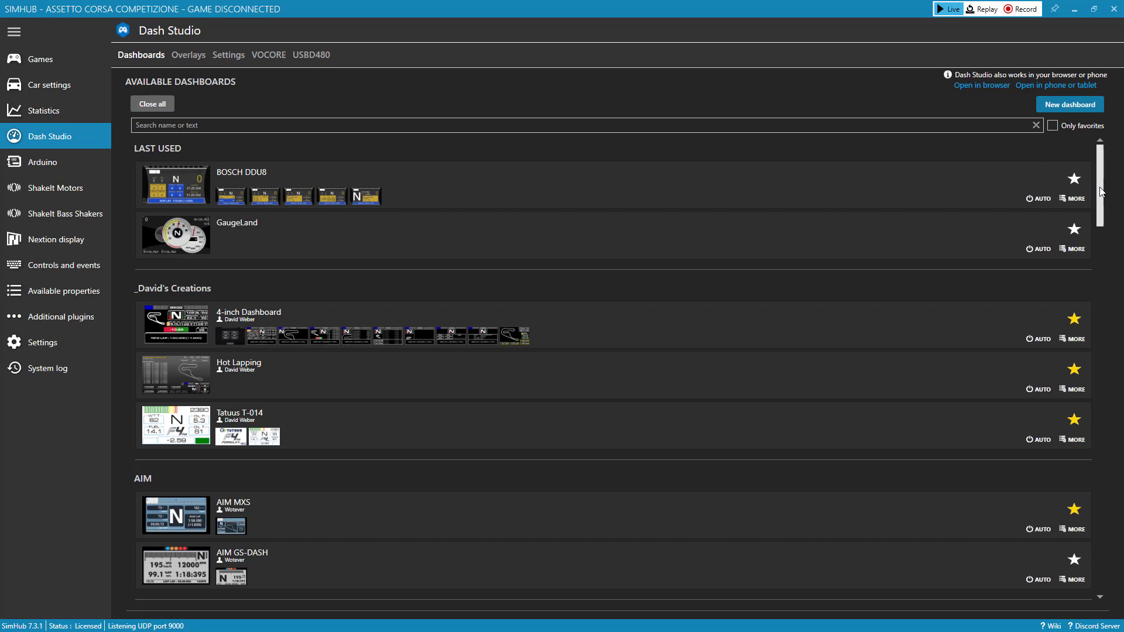
left_click_drag(1102, 191, 1101, 213)
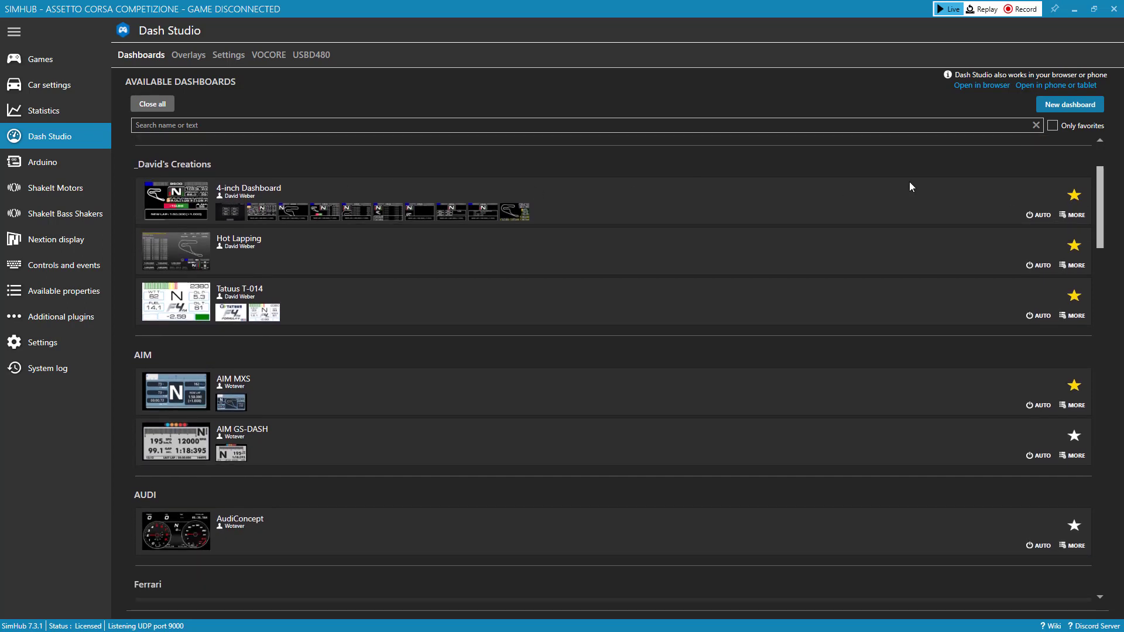
left_click_drag(1104, 235, 1104, 277)
scroll(1103, 293, "down", 20)
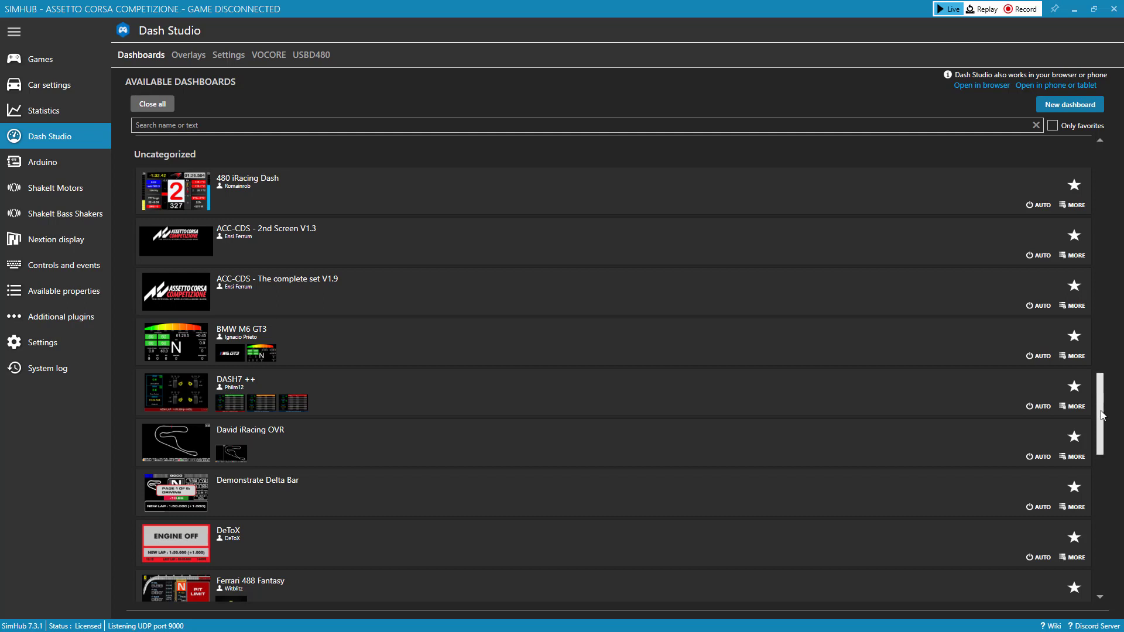
left_click_drag(1103, 416, 1095, 141)
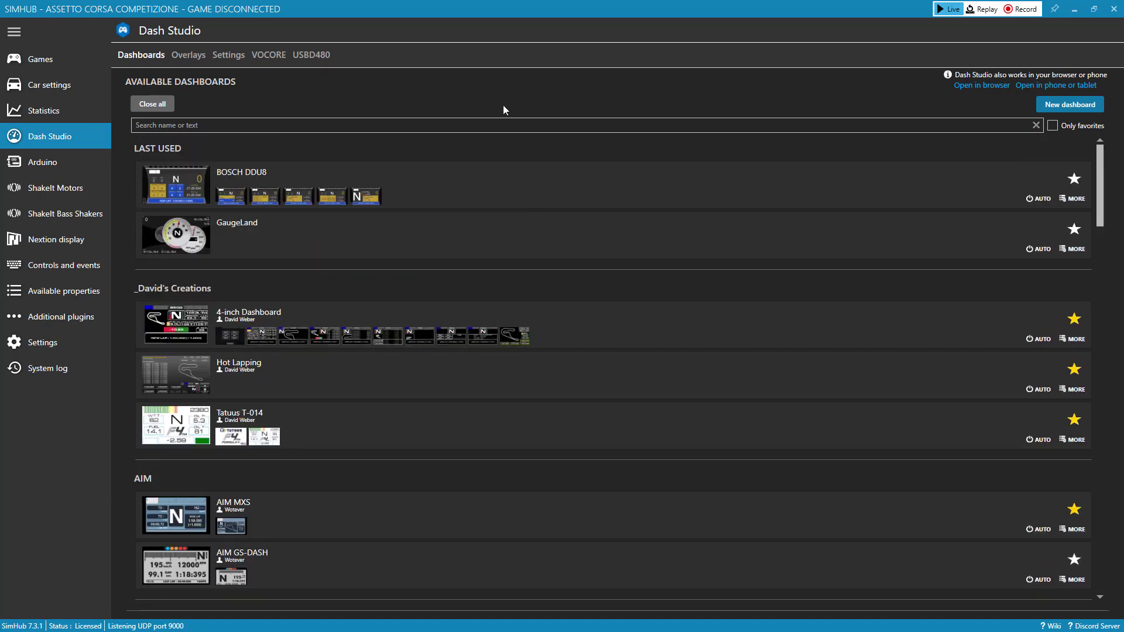
- Run BOSCH DDU8 windowed, shrink the window to about 800x450, and centre it
mouse_move(171, 182)
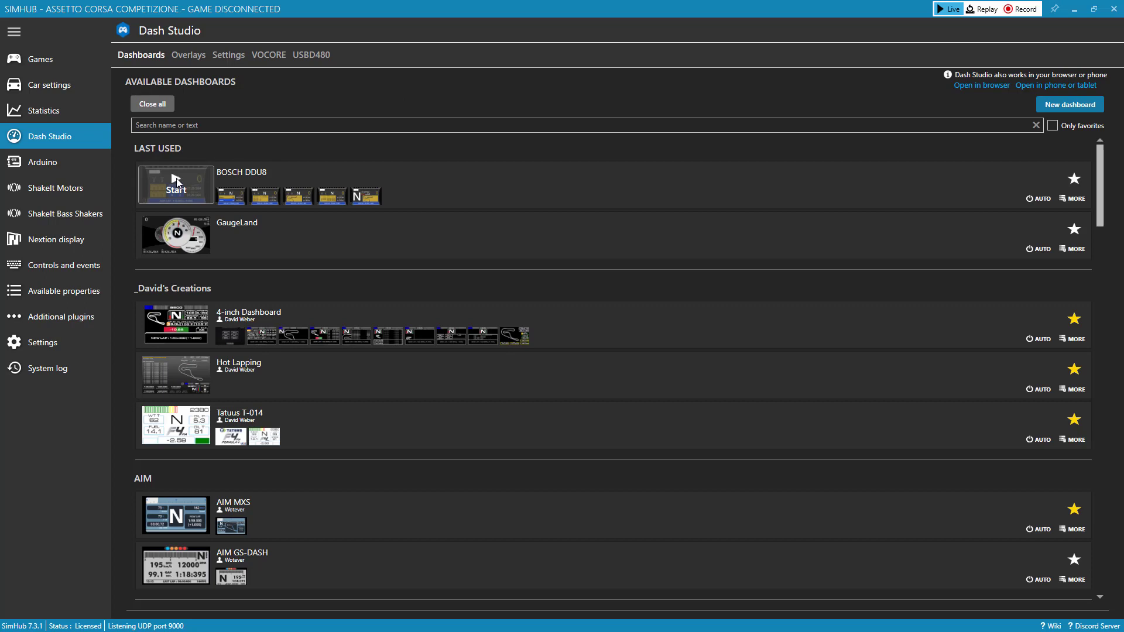
left_click(183, 180)
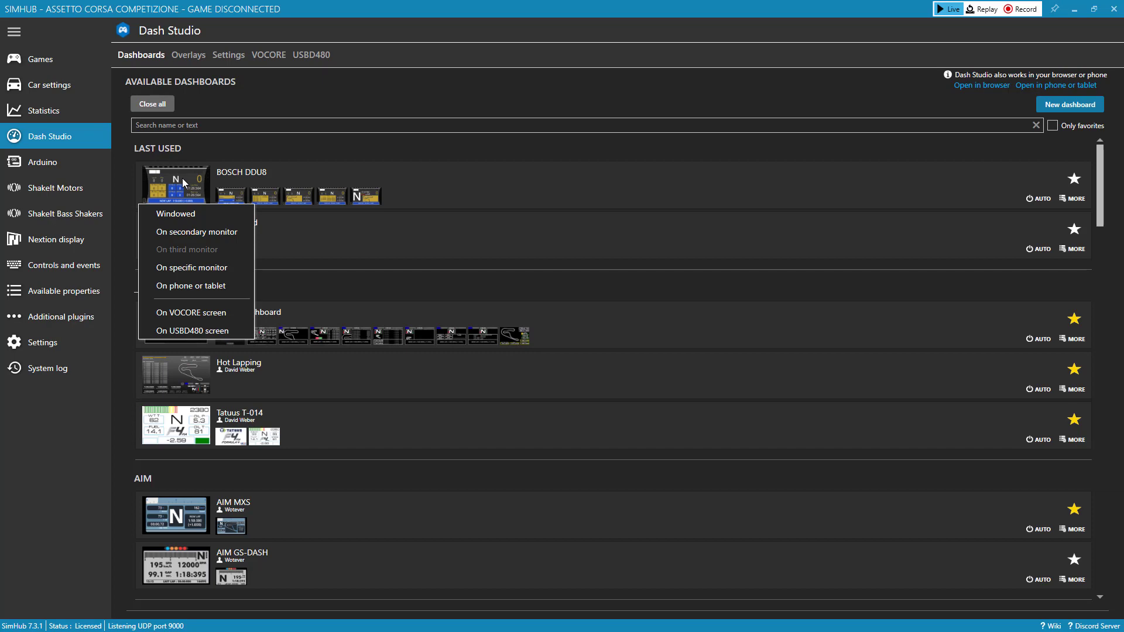
left_click(179, 213)
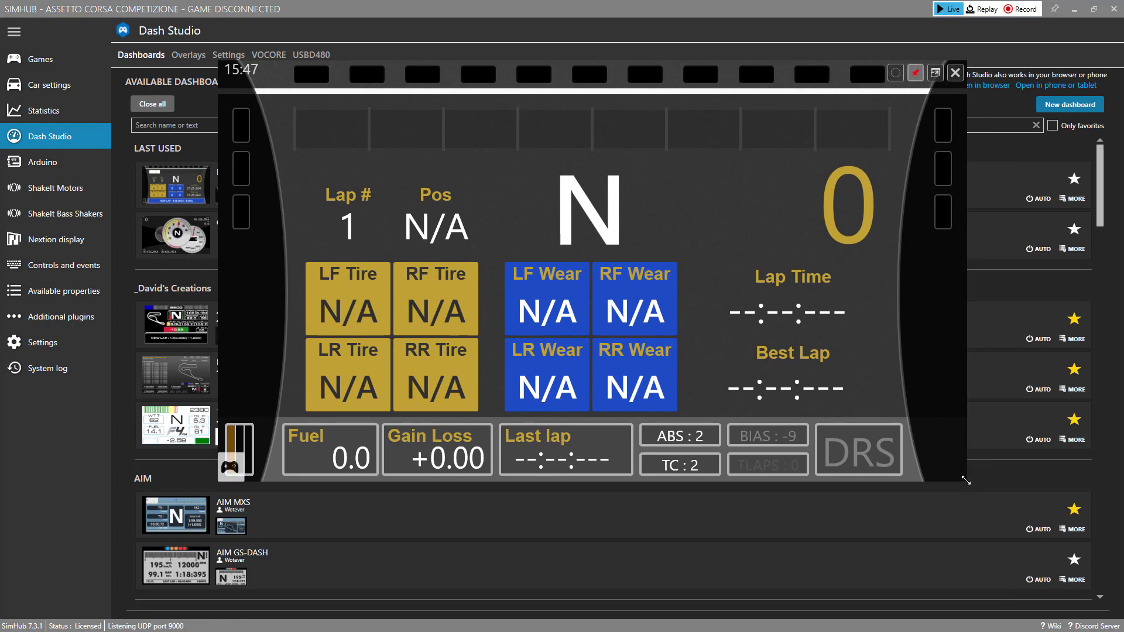
left_click_drag(966, 480, 702, 326)
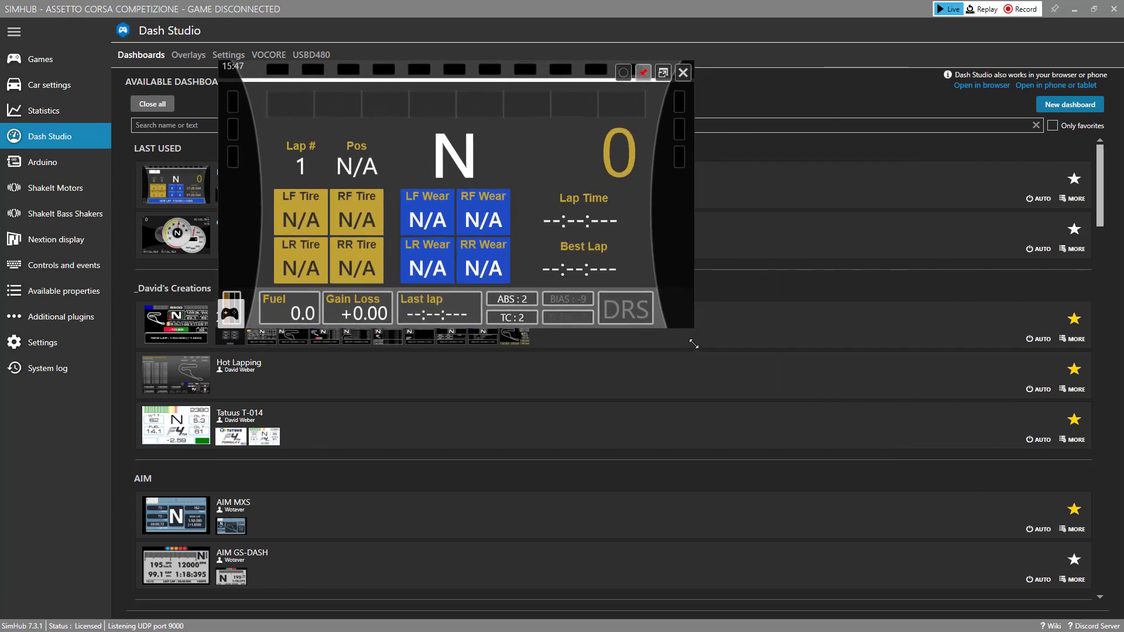
left_click_drag(555, 128, 677, 262)
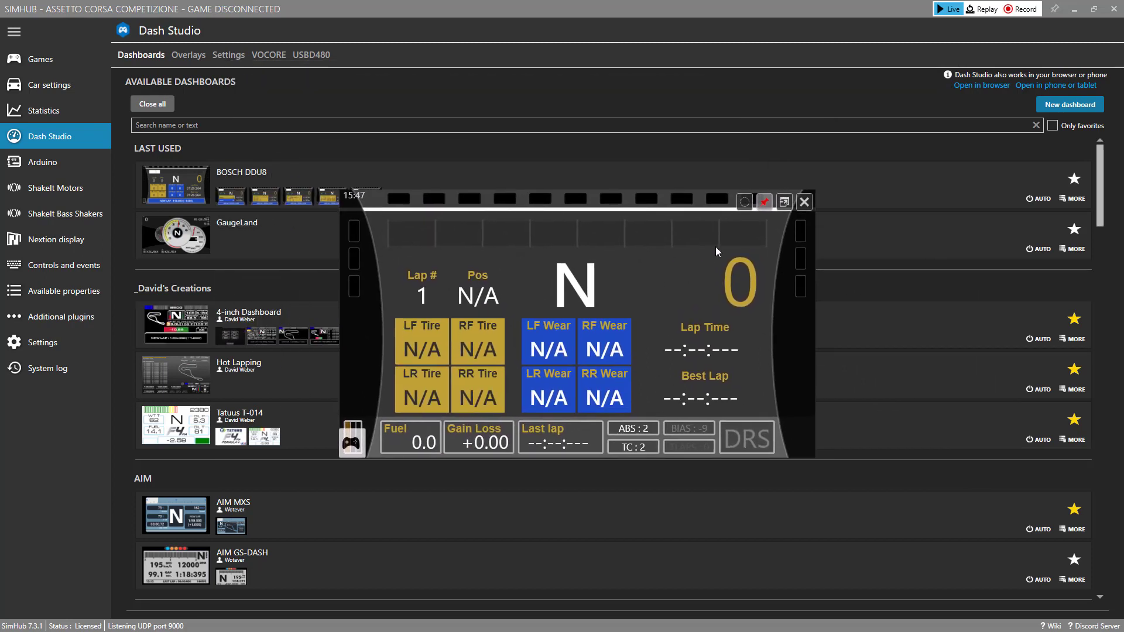
- Keep the BOSCH dash window always on top and cycle it back to its main page
left_click(744, 202)
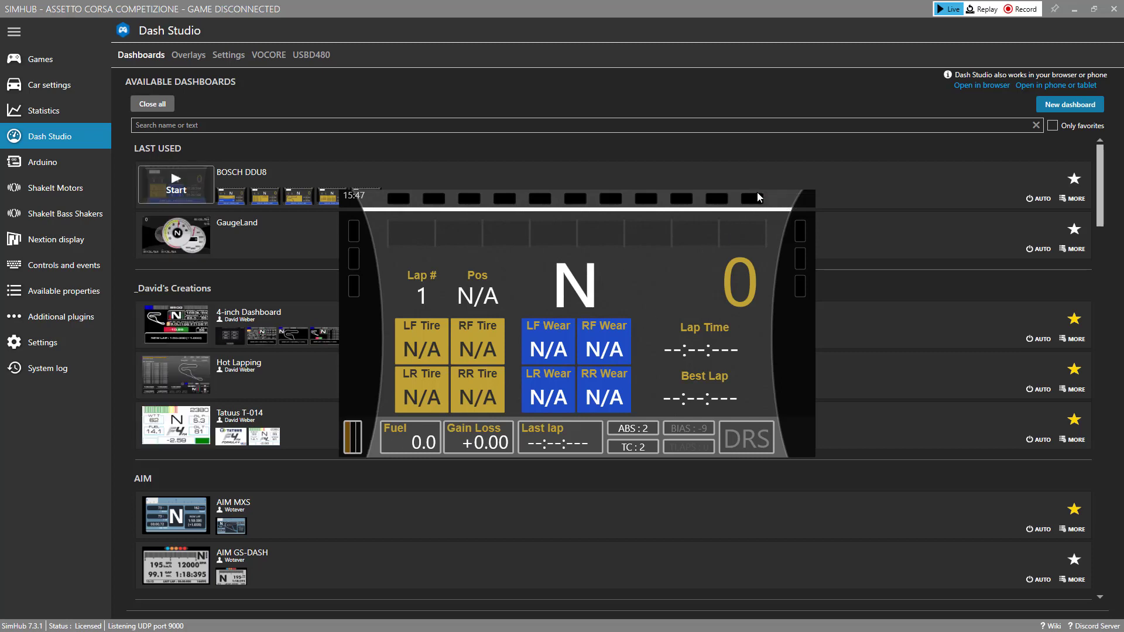
left_click(765, 202)
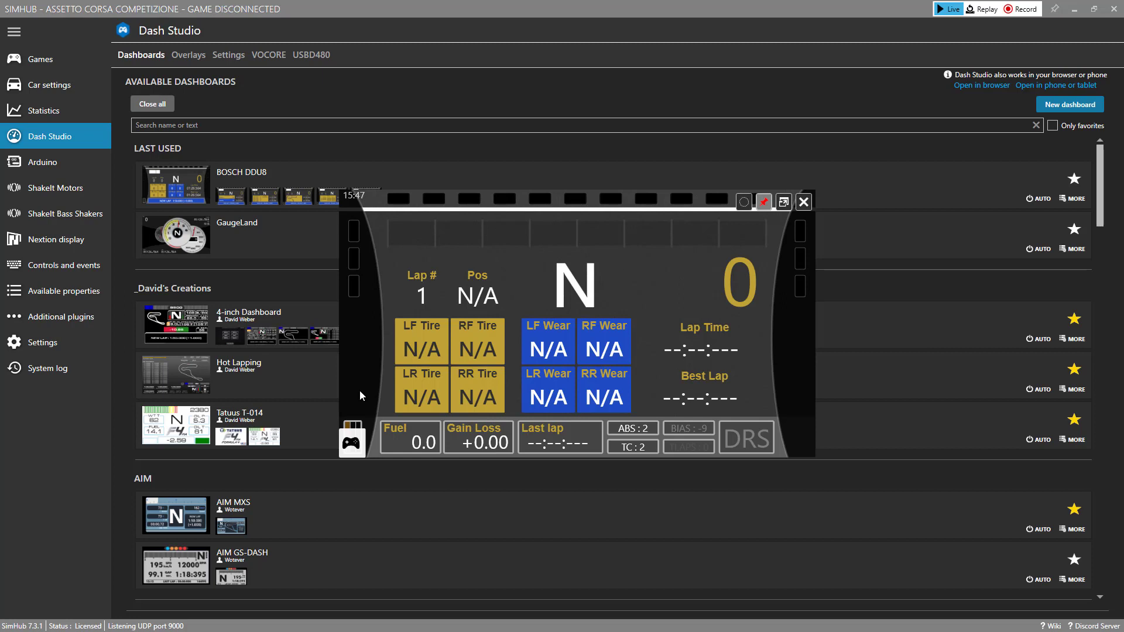
mouse_move(354, 443)
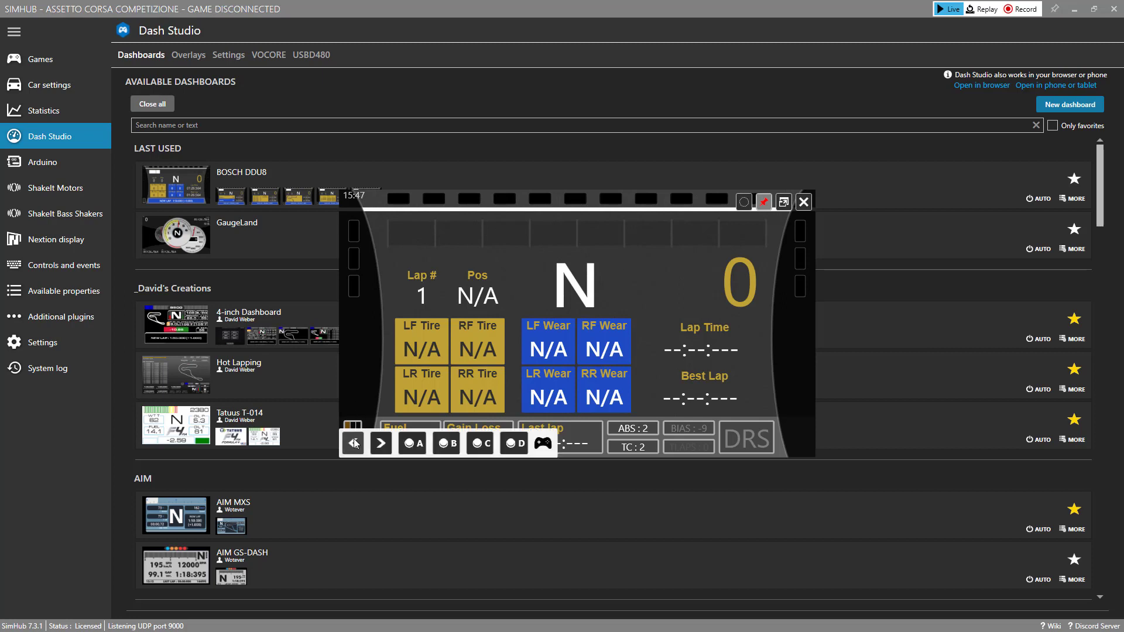
left_click(380, 444)
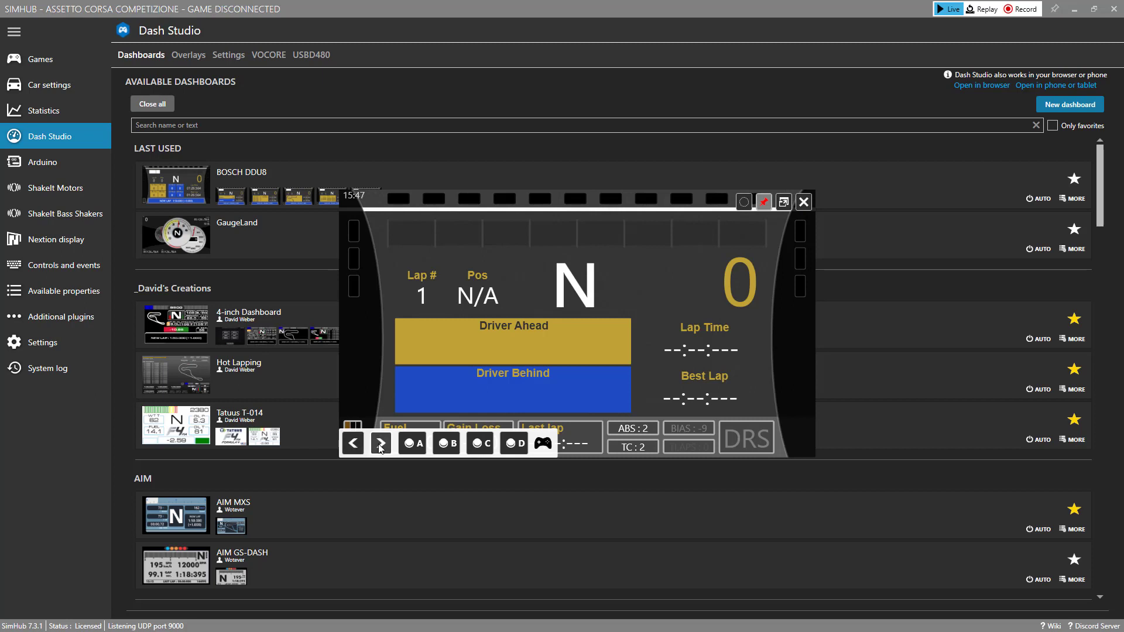
left_click(380, 444)
left_click(381, 444)
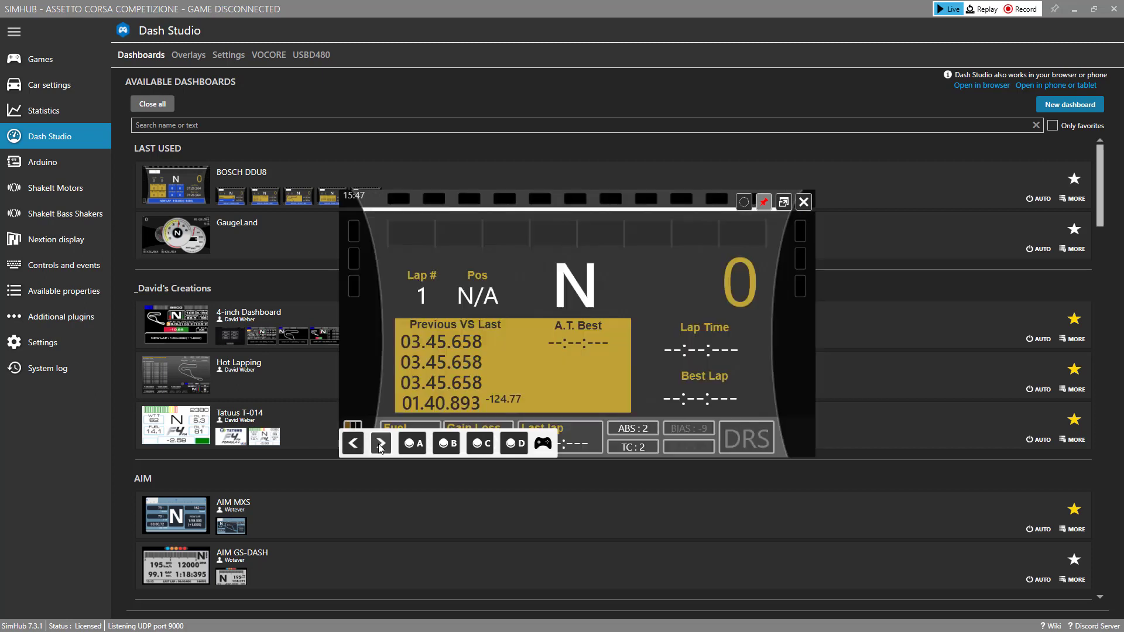
- Move the floating dash window over the list, nearer the screen centre
left_click_drag(458, 239, 352, 286)
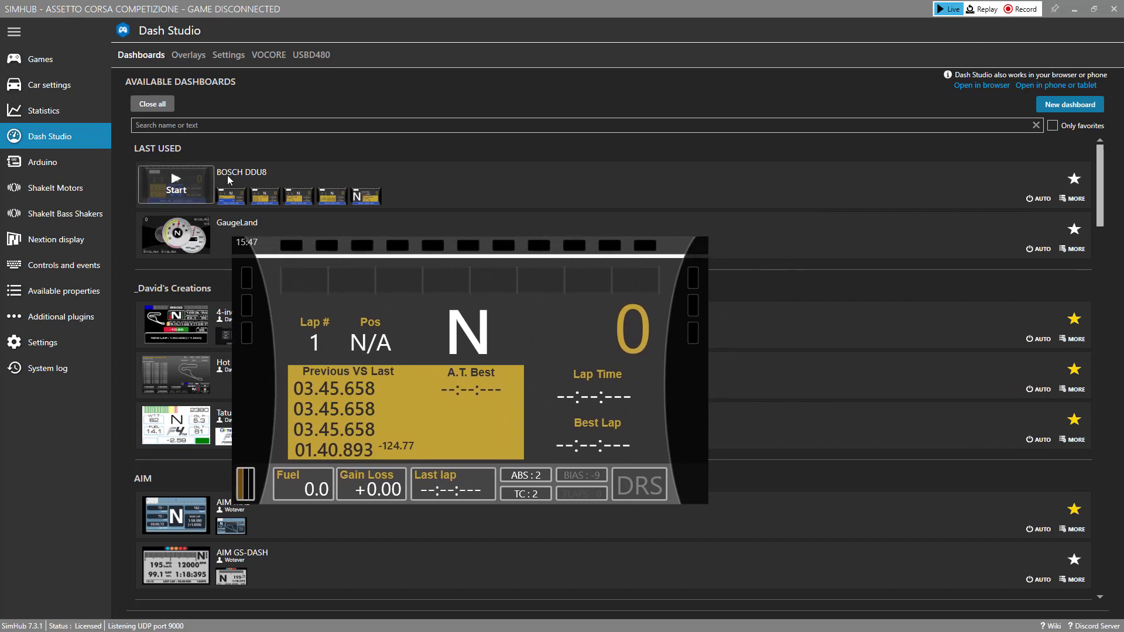
left_click_drag(421, 277, 455, 183)
mouse_move(279, 398)
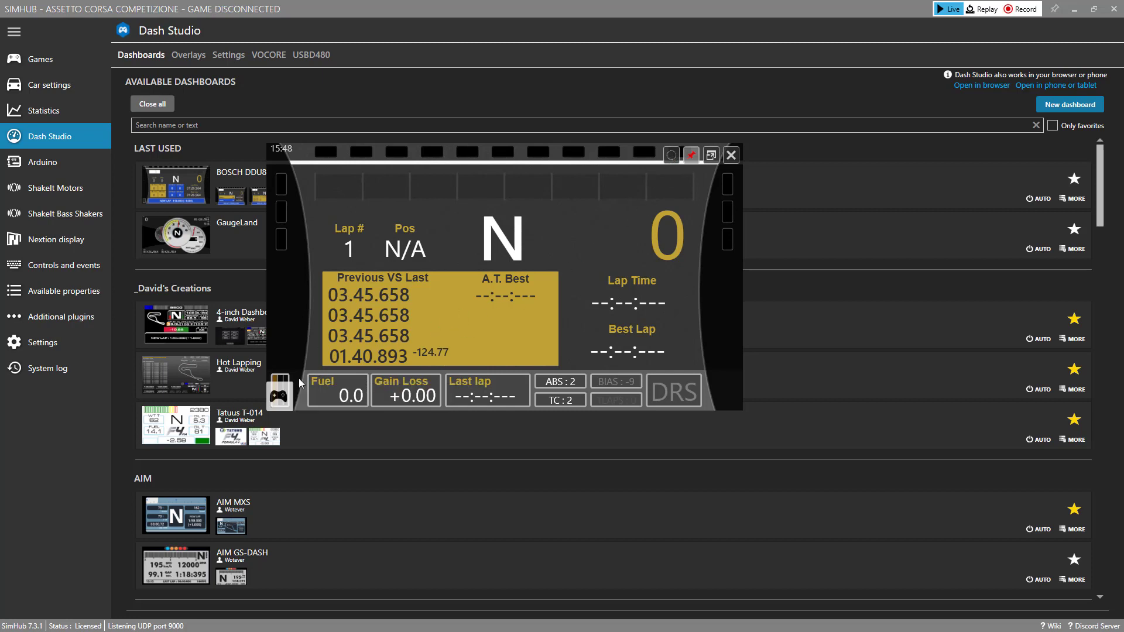
- Maximize the BOSCH dash to full screen, restore it to a floating window, then close it
left_click(672, 155)
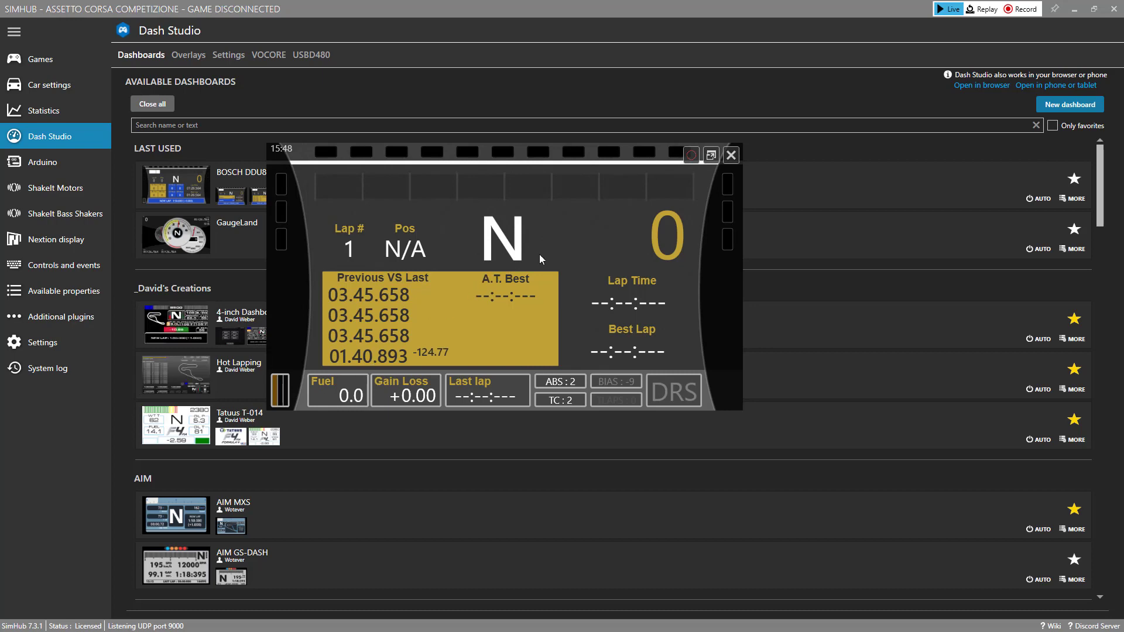
left_click(711, 155)
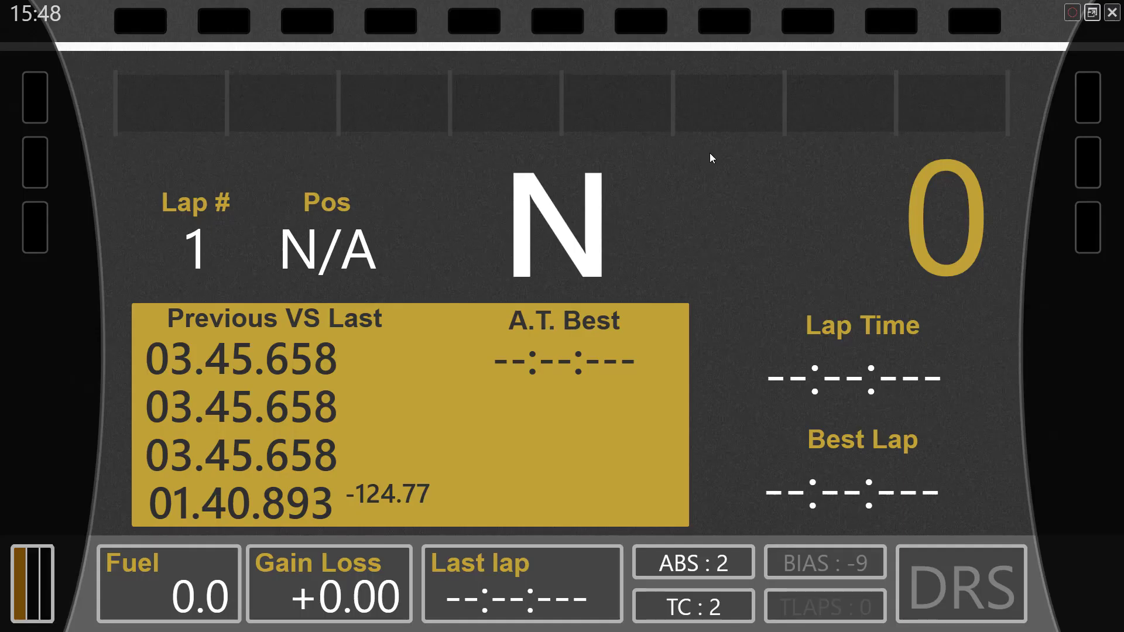
left_click(1092, 14)
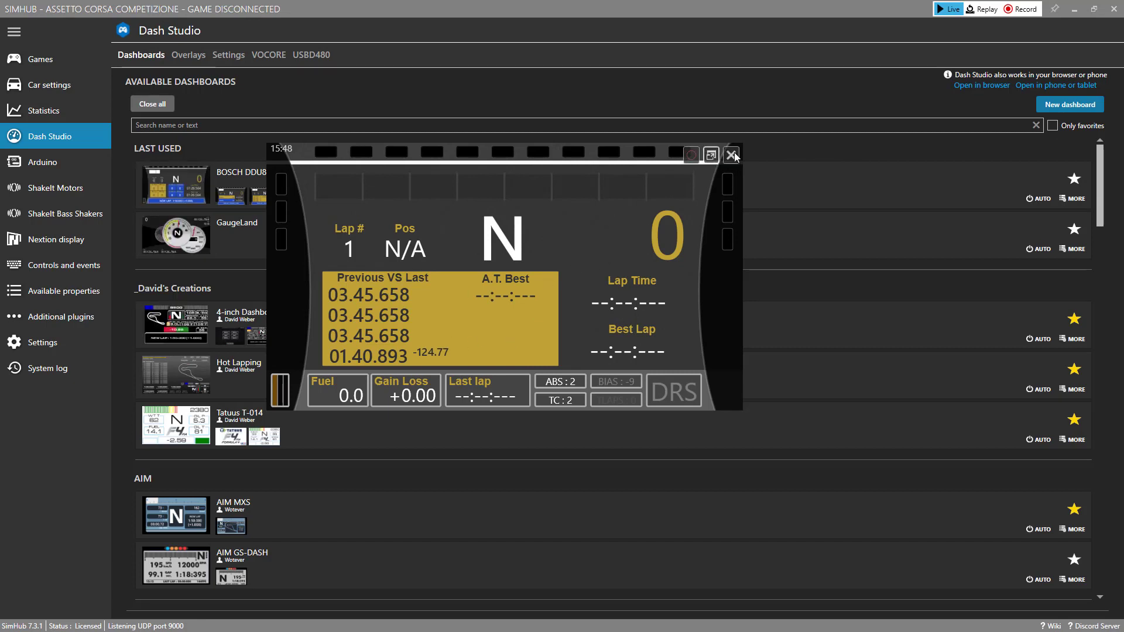
left_click(731, 155)
- Run BOSCH DDU8 on phone or tablet, review its URL and QR code, then dismiss
left_click(176, 187)
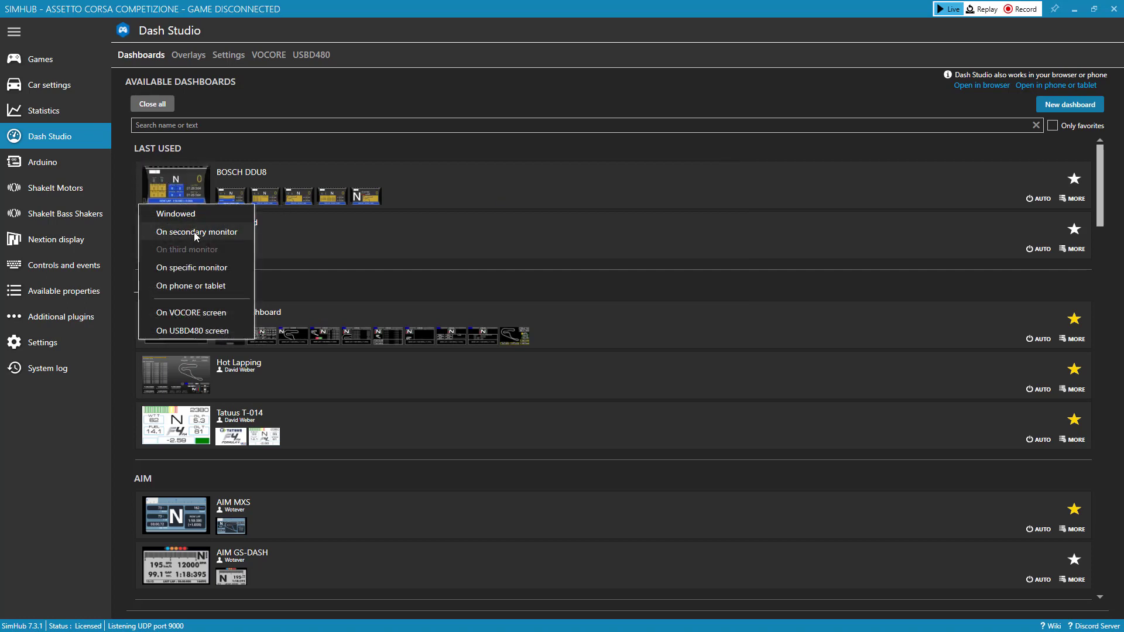
left_click(204, 285)
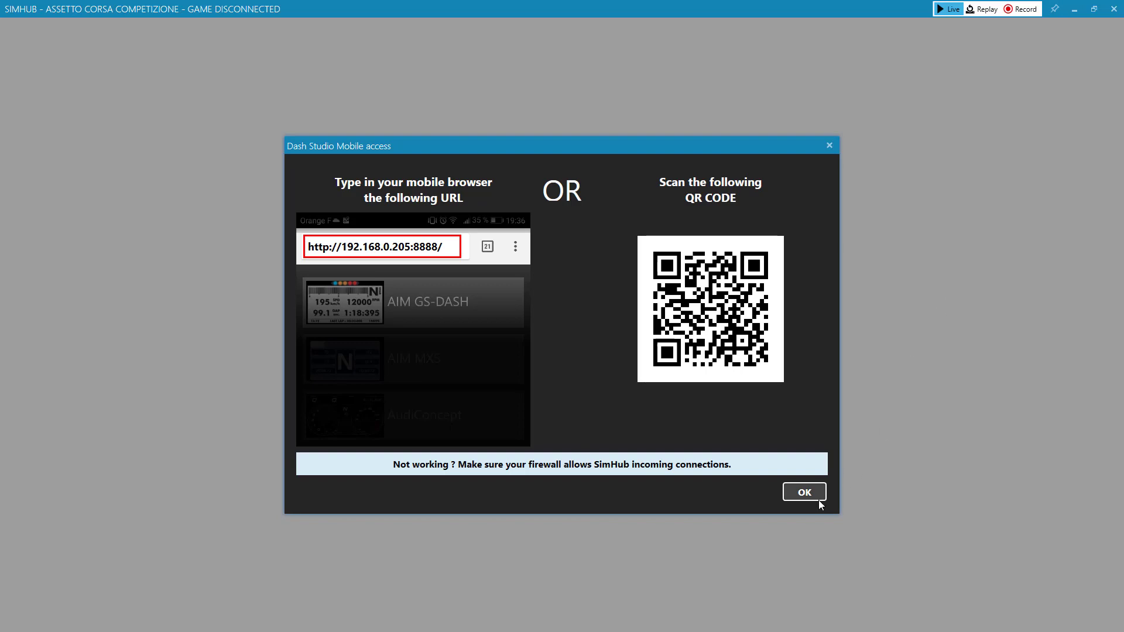
left_click(800, 498)
- Show BOSCH DDU8's display targets from its Start button
left_click(193, 187)
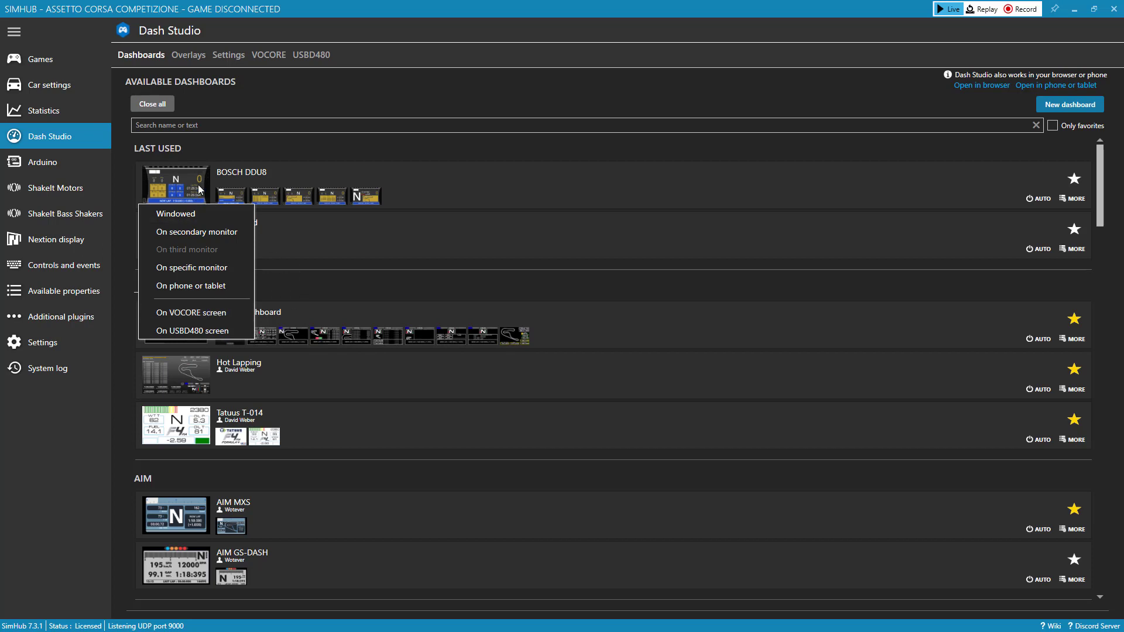
left_click(238, 147)
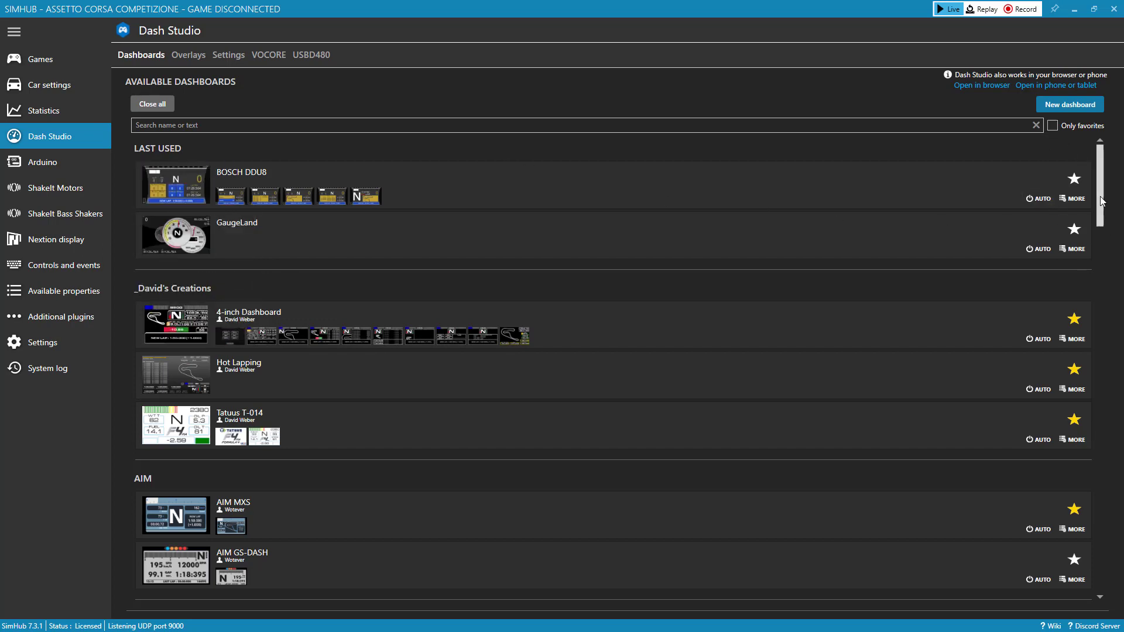
left_click(1075, 179)
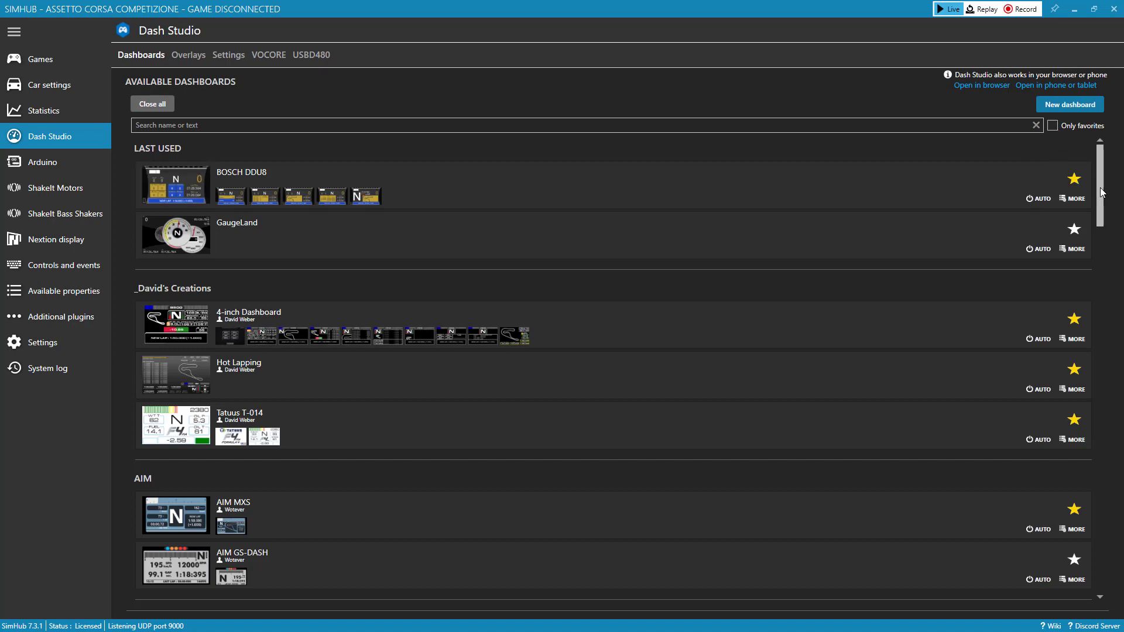
mouse_move(1103, 196)
left_mouse_down()
mouse_move(1103, 255)
mouse_move(1102, 187)
left_mouse_up()
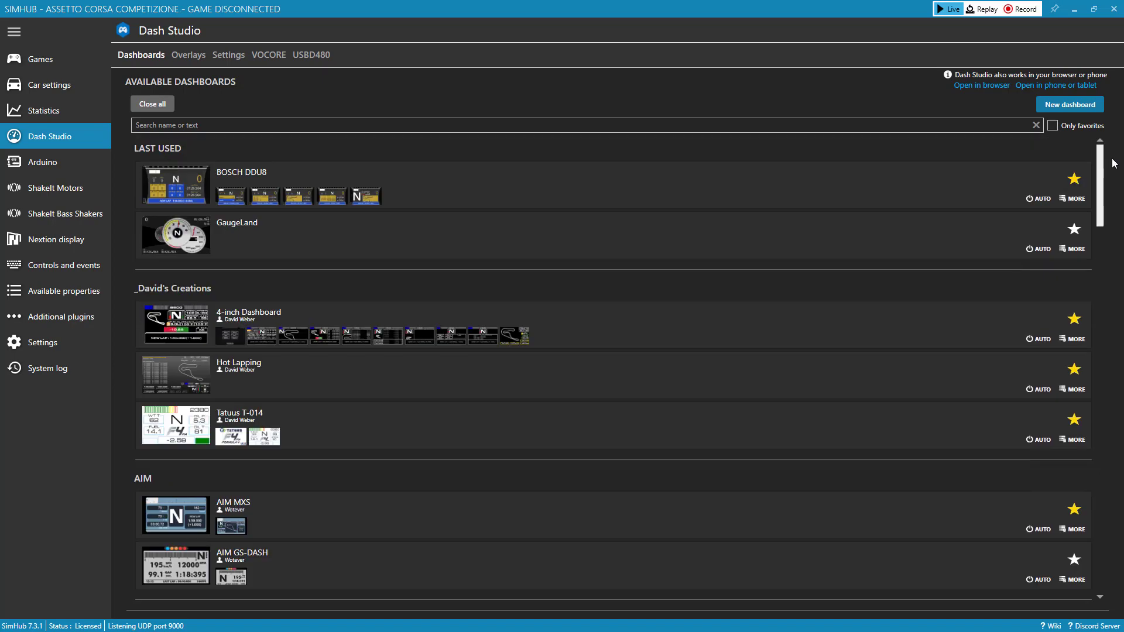
left_click(1053, 126)
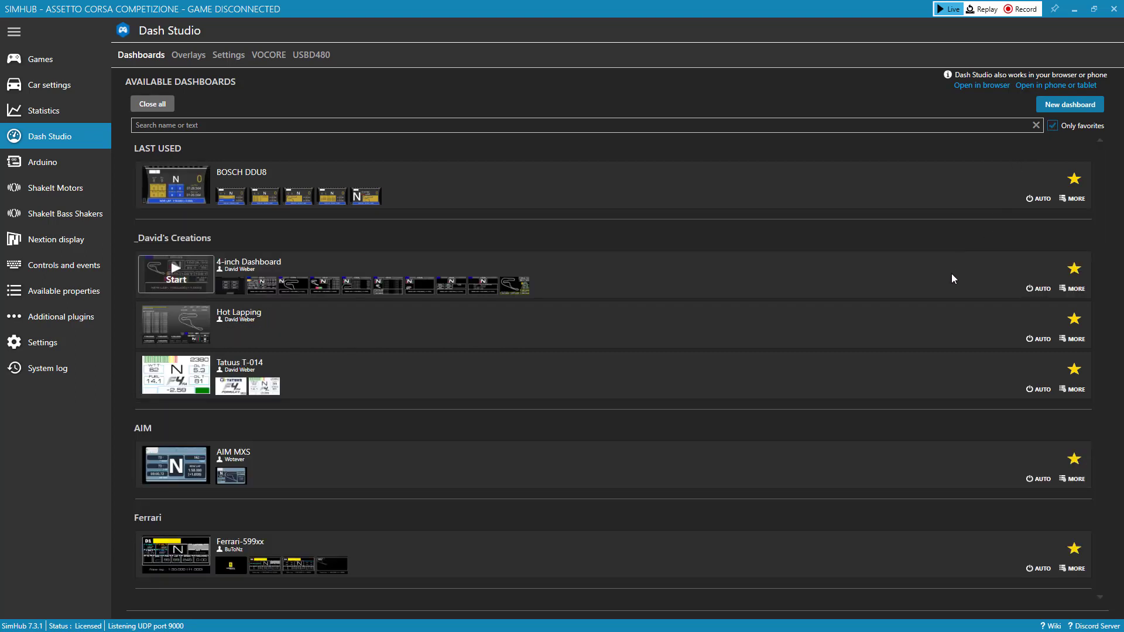
left_click(1052, 125)
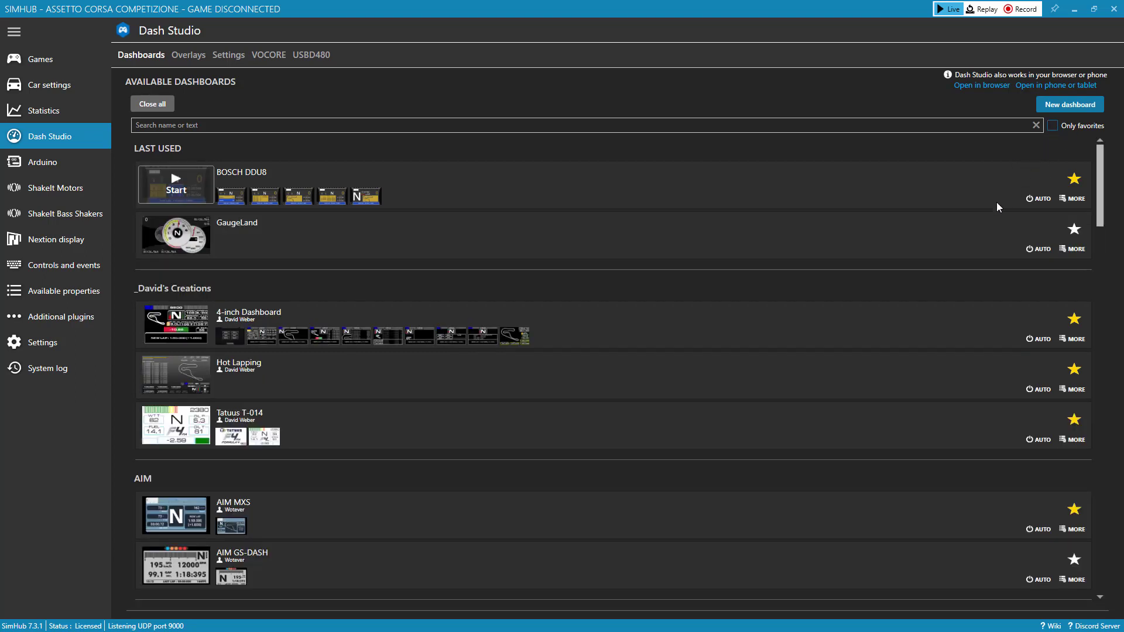
left_click(1074, 178)
left_click(1052, 126)
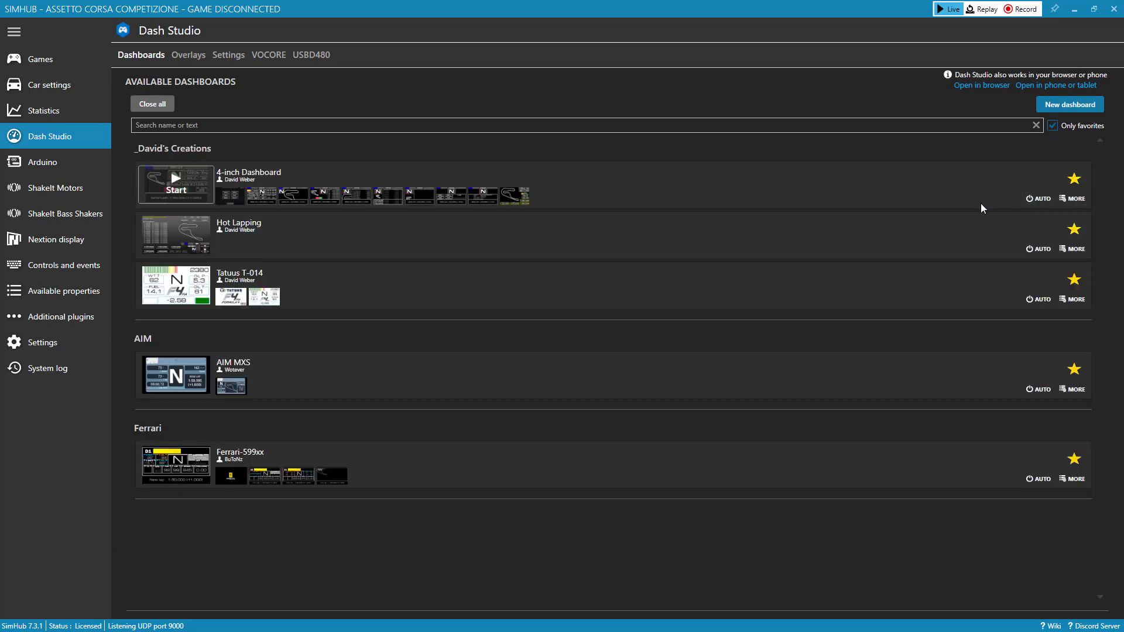
left_click(1052, 125)
- Look over the Overlays tab, then switch to Dash Studio's Settings tab
left_click(186, 55)
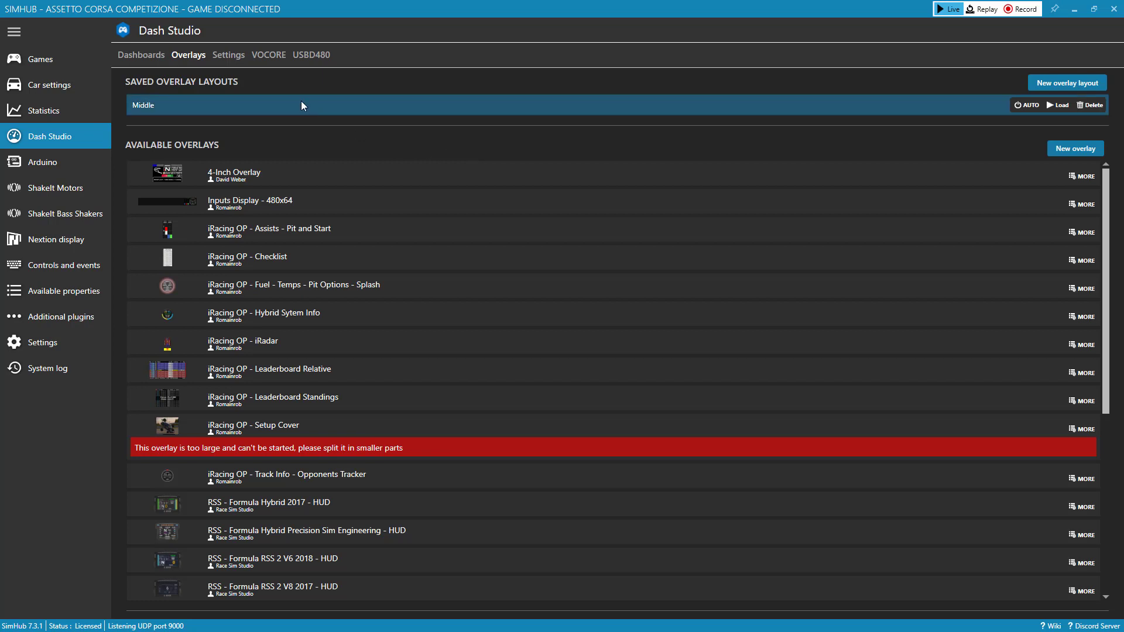
left_click(234, 55)
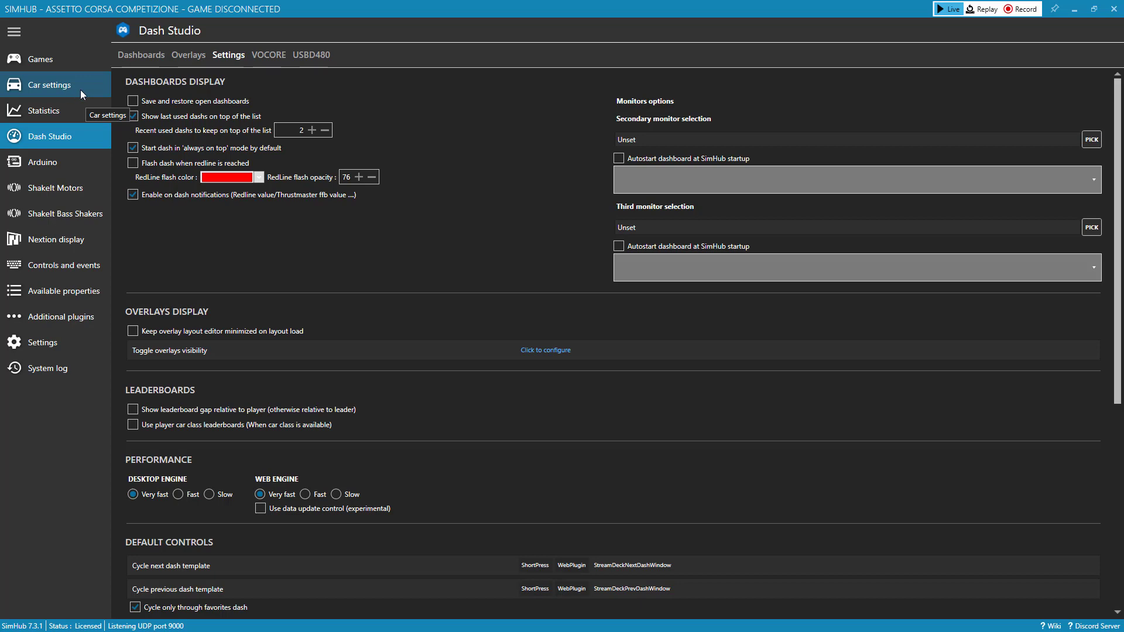
left_click(276, 59)
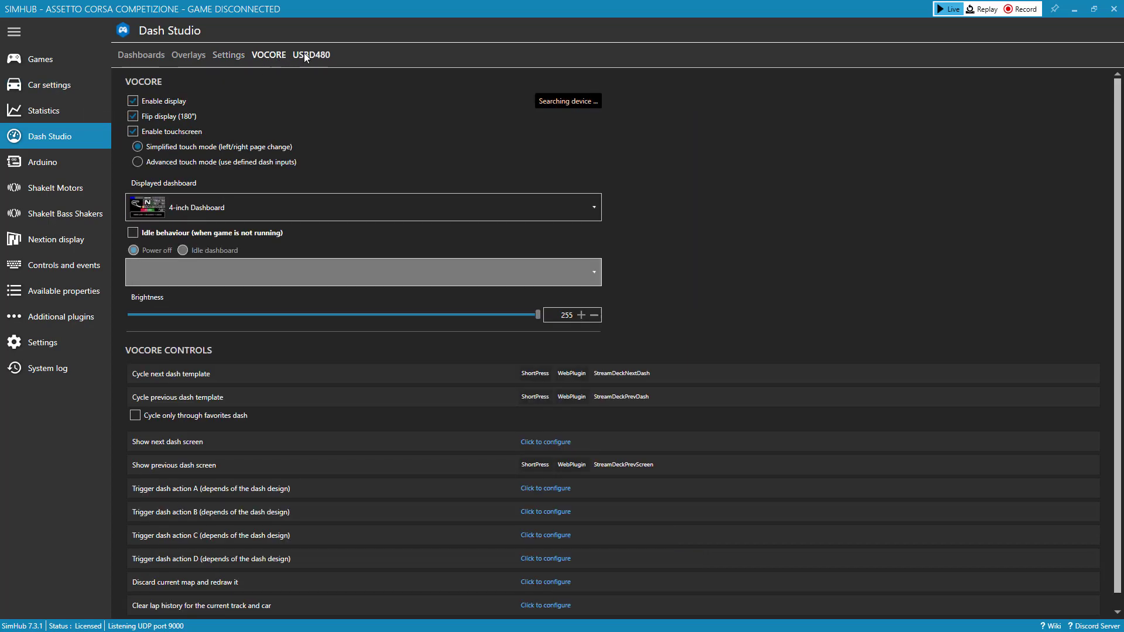
left_click(304, 53)
left_click(281, 56)
scroll(729, 291, "down", 1)
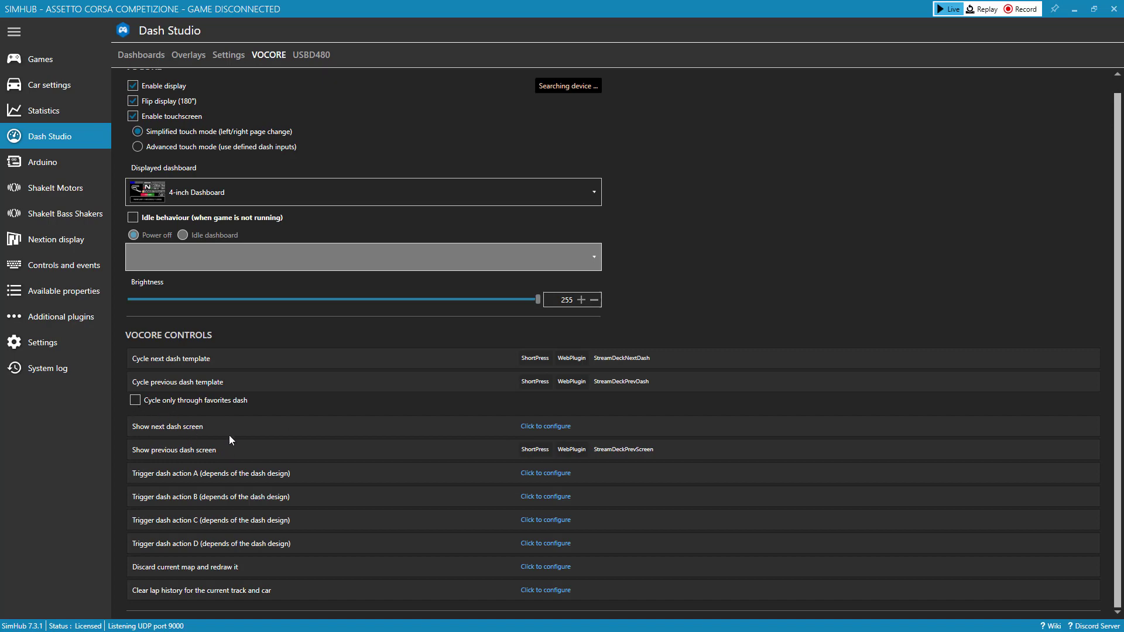
- Scroll through Dash Studio's overlay, leaderboard, performance and default control settings, then back up
left_click(229, 55)
scroll(412, 311, "down", 8)
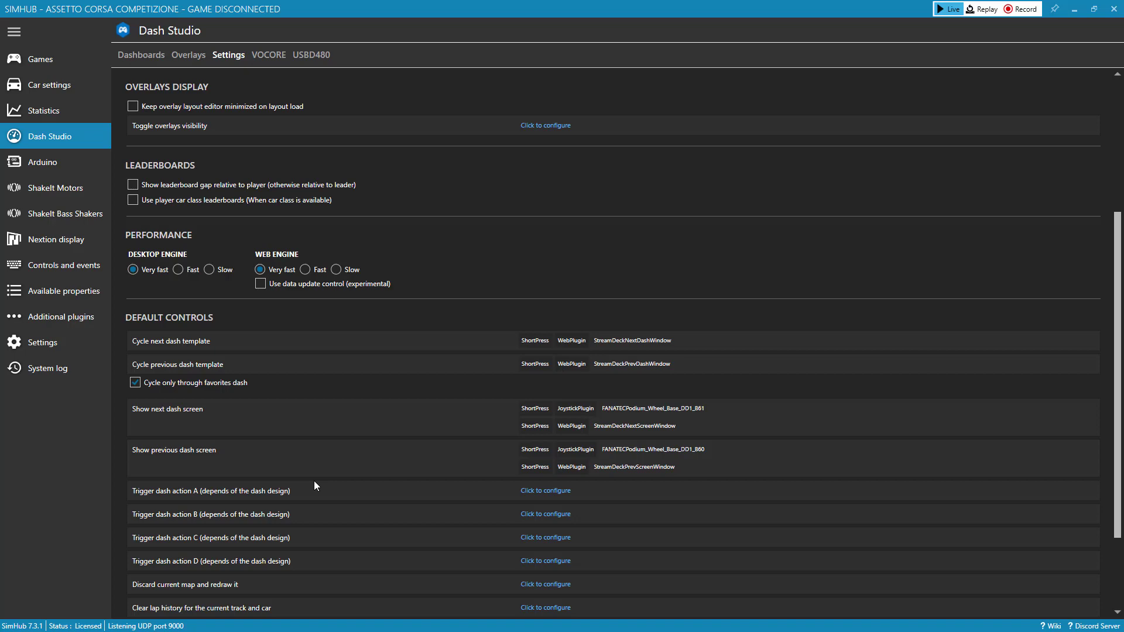
scroll(315, 482, "up", 8)
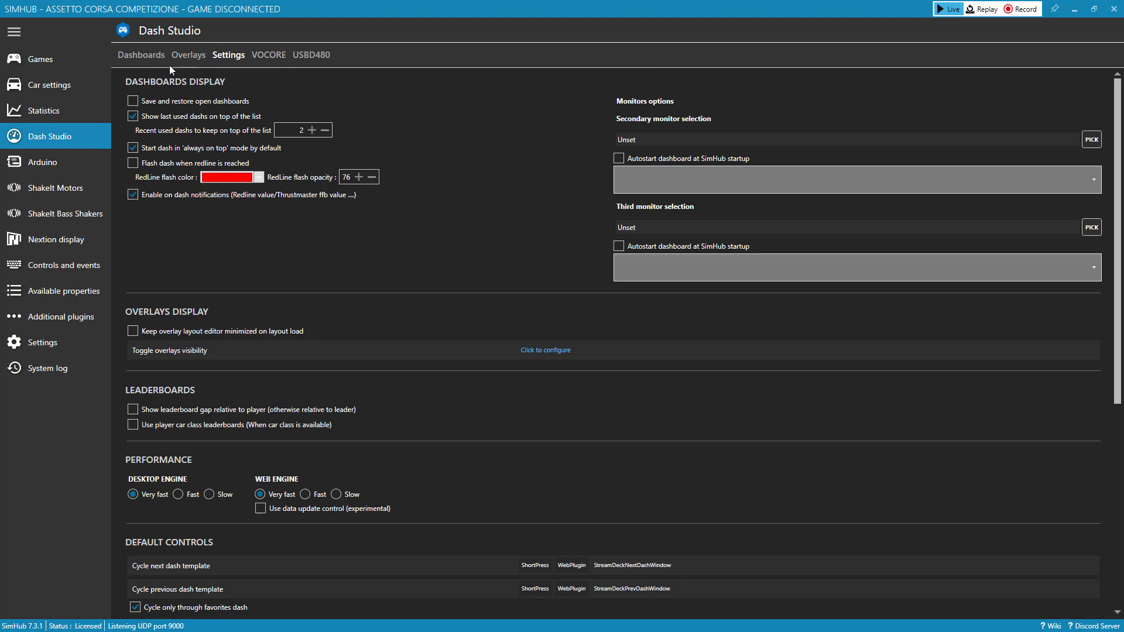
- Go back to the Dashboards tab showing BOSCH DDU8 and GaugeLand under Last Used
left_click(154, 57)
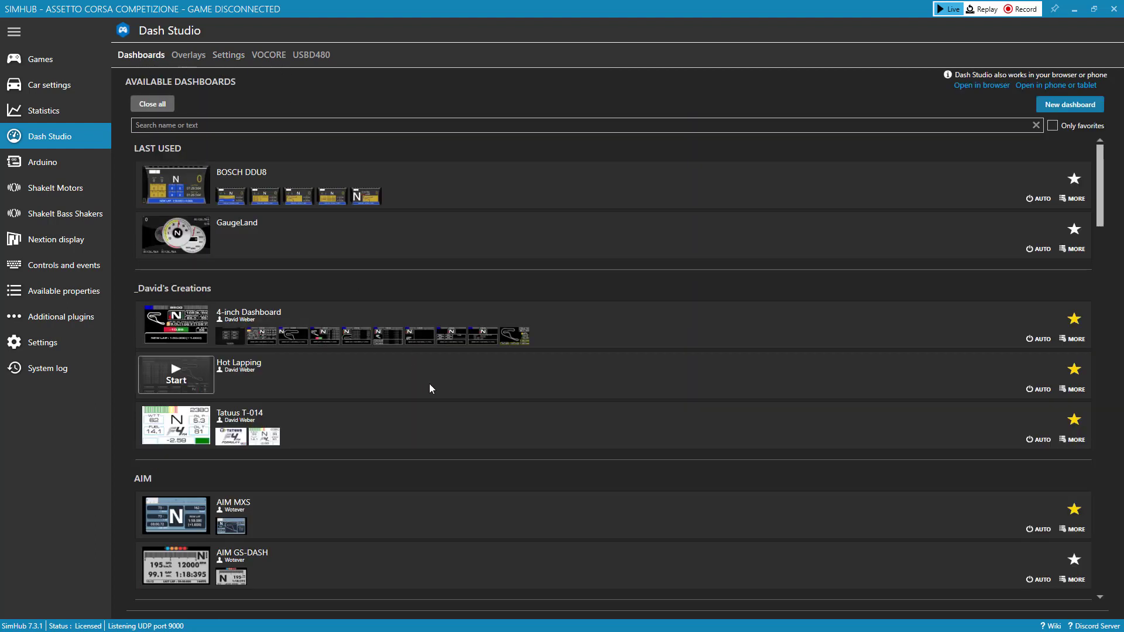